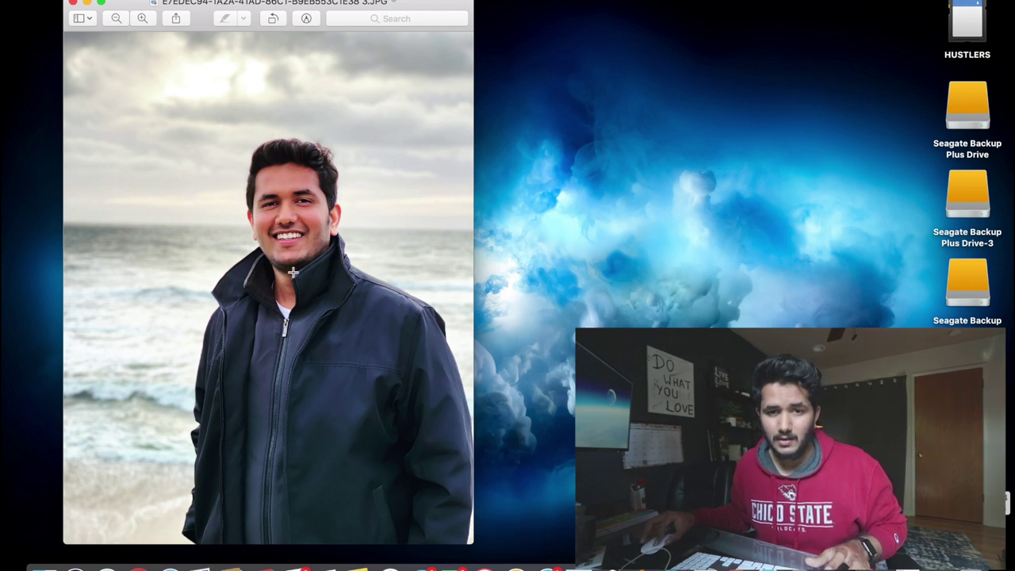
- Mark out the head-and-shoulders area of the portrait photo, and close the photo window
{"action": "left_click_drag", "start_coordinate": [159, 71], "coordinate": [438, 387]}
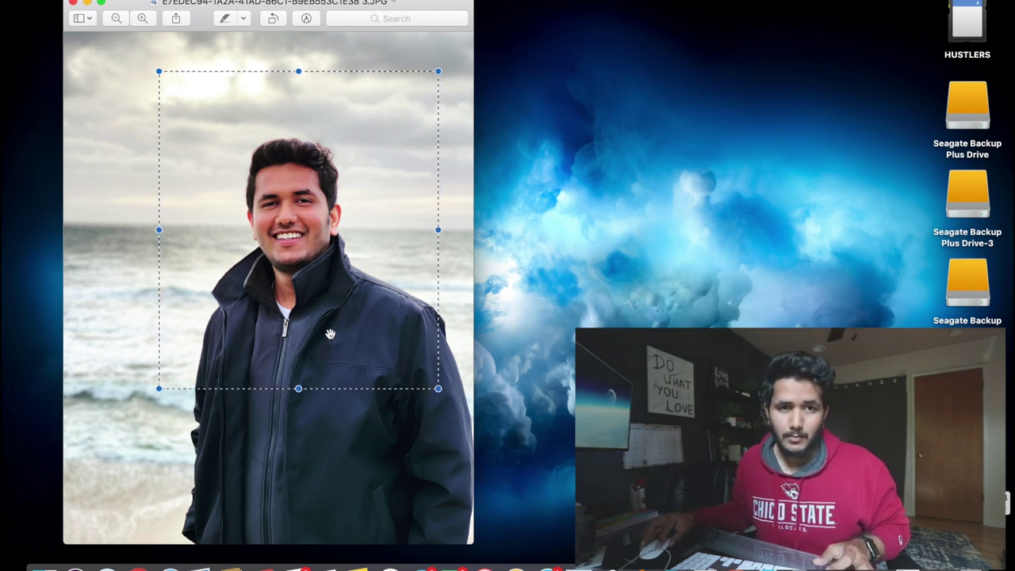
{"action": "left_click", "coordinate": [71, 3]}
{"action": "key", "text": "super+Tab"}
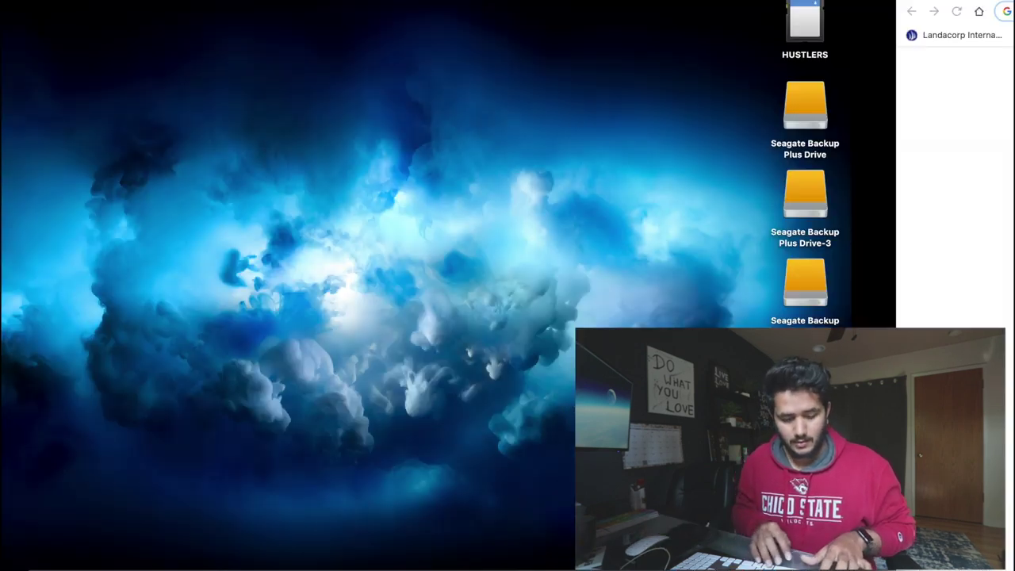
- Open canva.com in the web browser and start a new Instagram Post design
{"action": "left_click", "coordinate": [235, 11]}
{"action": "type", "text": "www.can"}
{"action": "key", "text": "Return"}
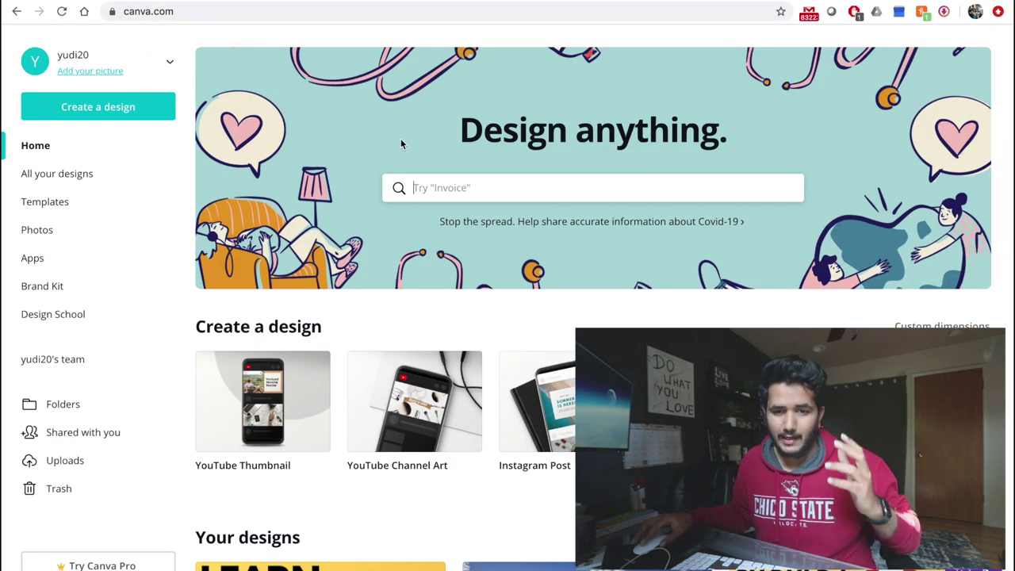
{"action": "scroll", "coordinate": [546, 216], "scroll_direction": "down", "scroll_amount": 3}
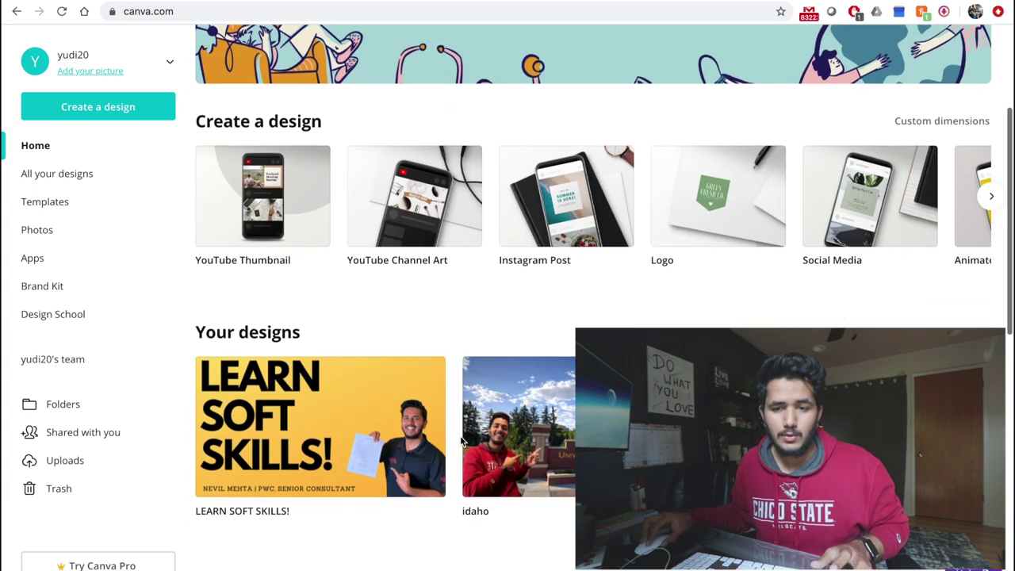
{"action": "left_click", "coordinate": [545, 216]}
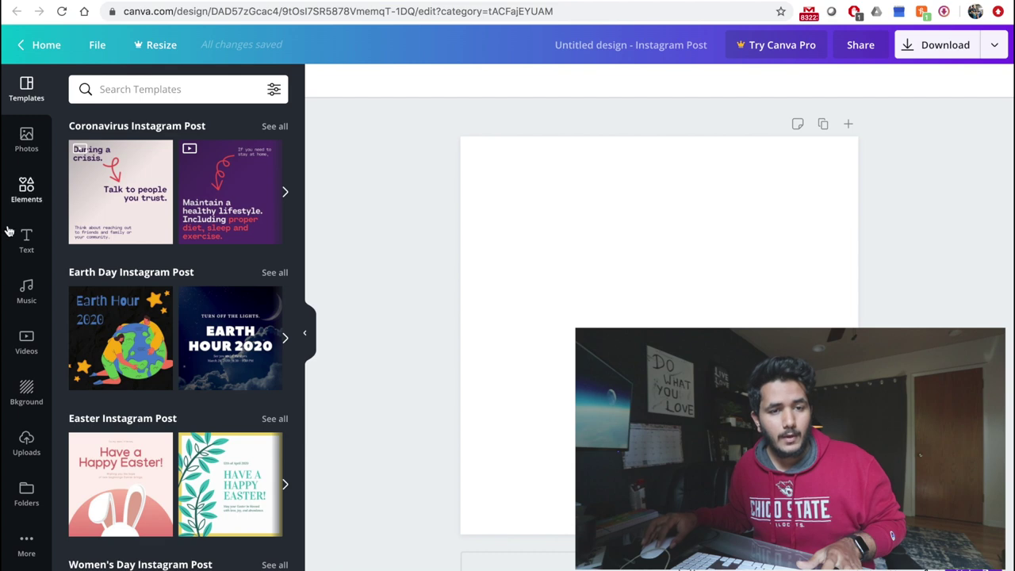
- Add the circular frame from the Frames elements to the blank page
{"action": "left_click", "coordinate": [26, 190]}
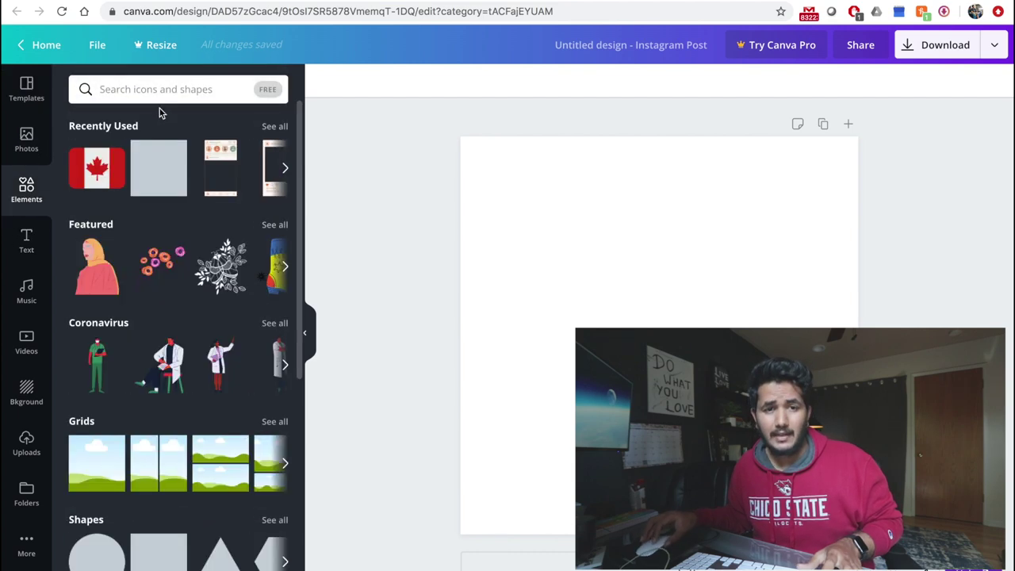
{"action": "left_click", "coordinate": [158, 93]}
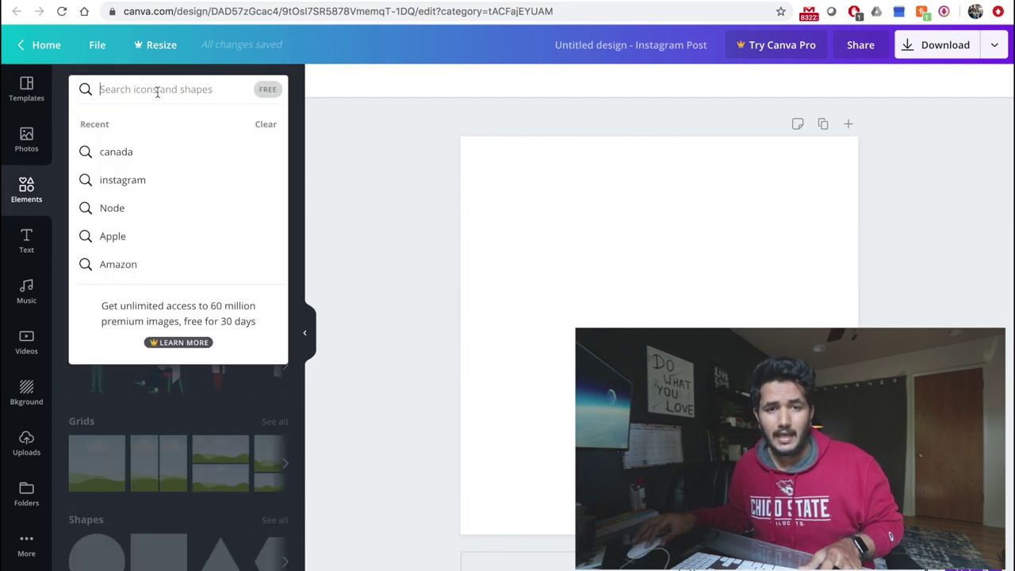
{"action": "left_click", "coordinate": [458, 262]}
{"action": "scroll", "coordinate": [191, 214], "scroll_direction": "down", "scroll_amount": 5}
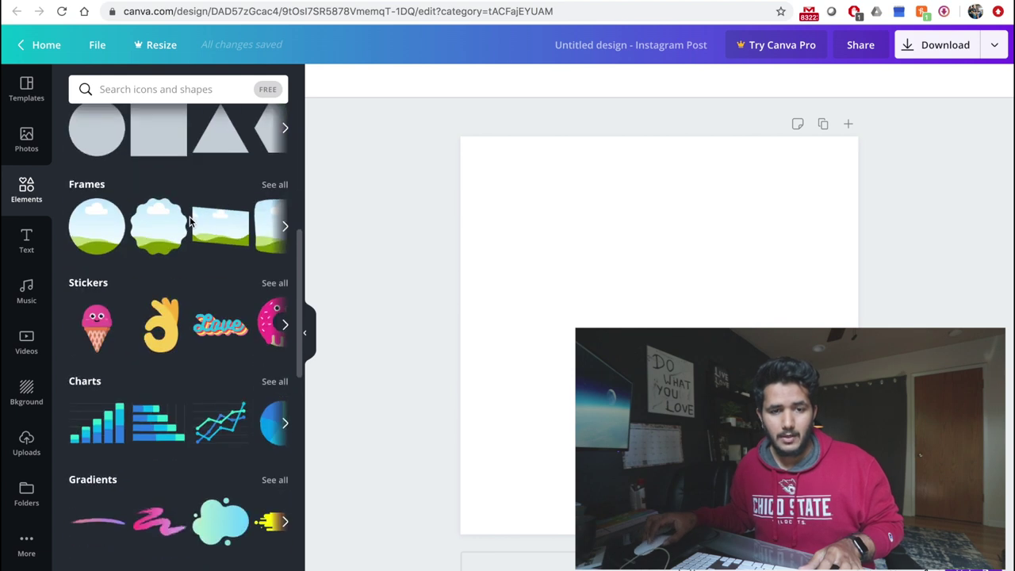
{"action": "left_click_drag", "start_coordinate": [89, 222], "coordinate": [541, 193]}
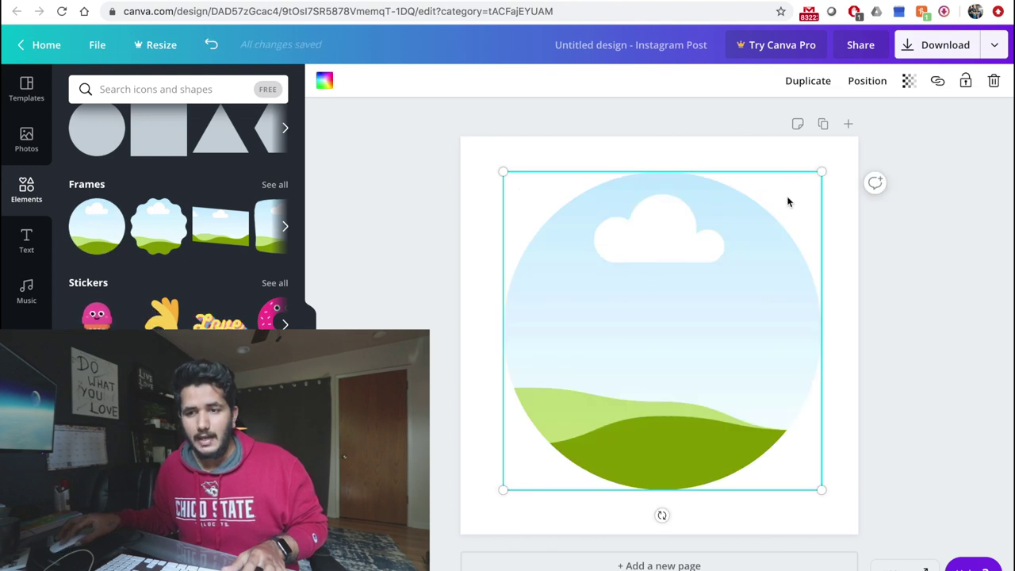
- Enlarge the circular frame until it fills the whole square page
{"action": "left_click_drag", "start_coordinate": [815, 173], "coordinate": [851, 141]}
{"action": "left_click_drag", "start_coordinate": [503, 490], "coordinate": [459, 526]}
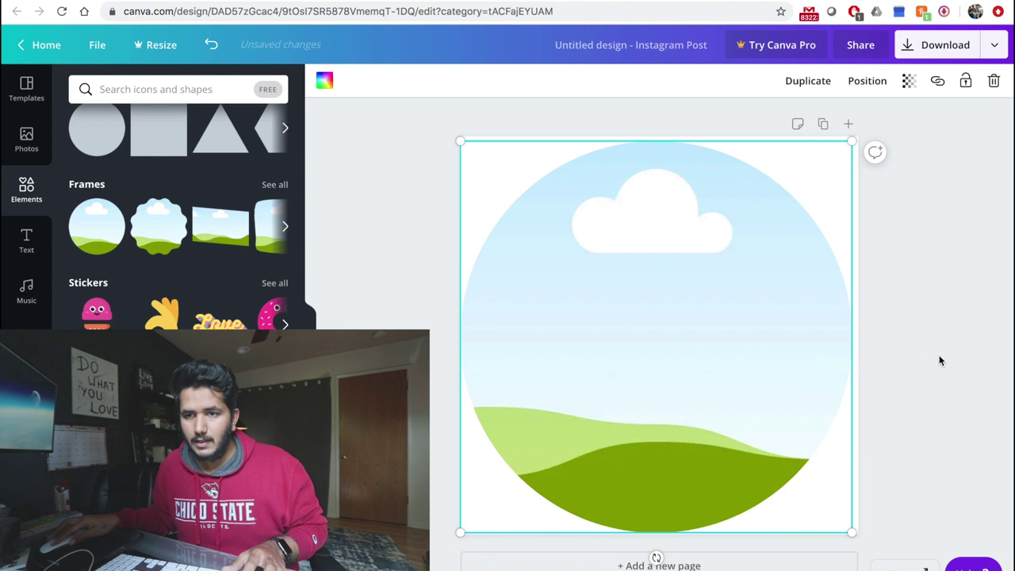
{"action": "key", "text": "Escape"}
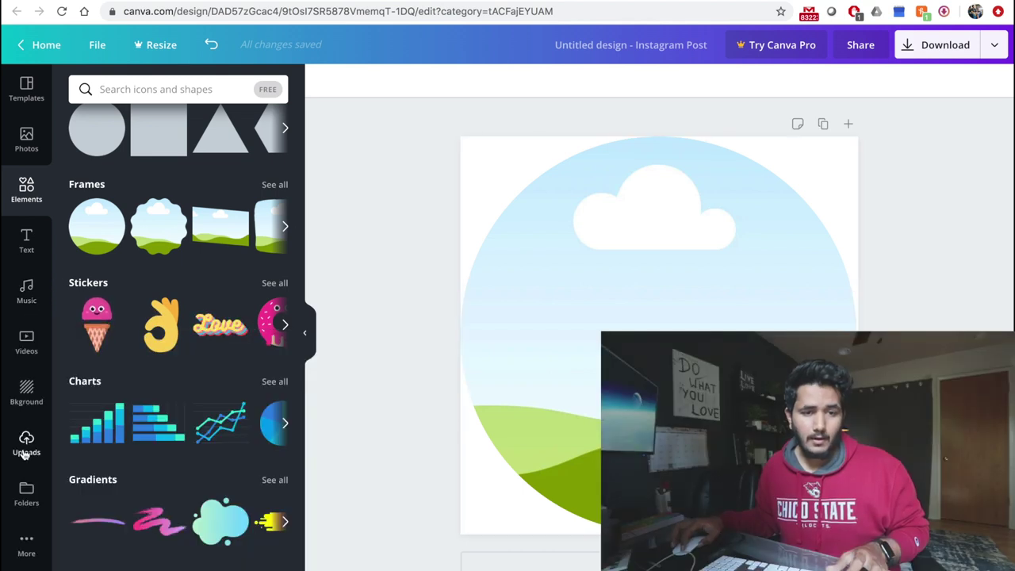
- Upload the seaside portrait photo and place it inside the circular frame
{"action": "left_click", "coordinate": [26, 444]}
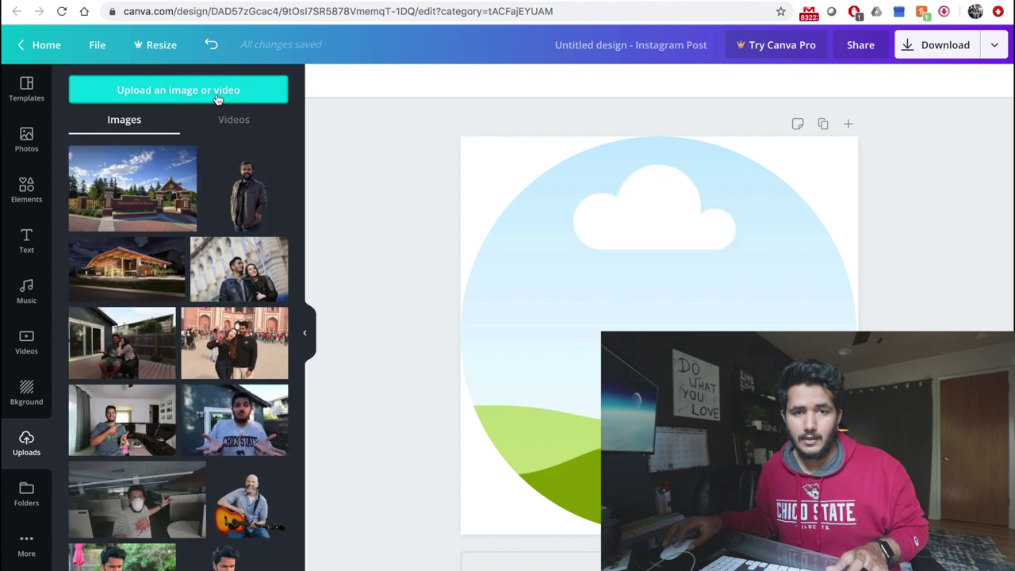
{"action": "left_click", "coordinate": [219, 99]}
{"action": "double_click", "coordinate": [361, 37]}
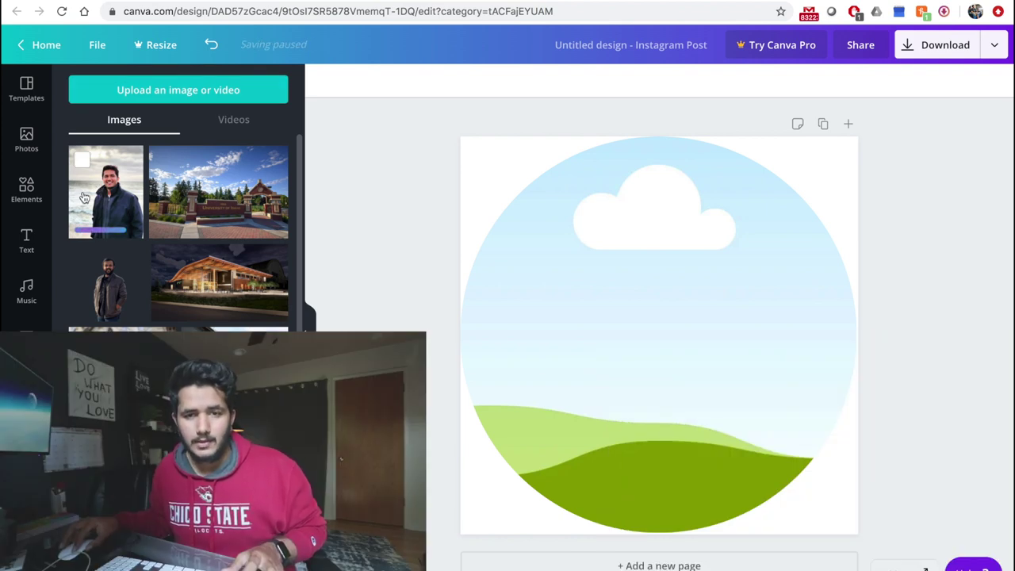
{"action": "left_click_drag", "start_coordinate": [95, 195], "coordinate": [544, 238]}
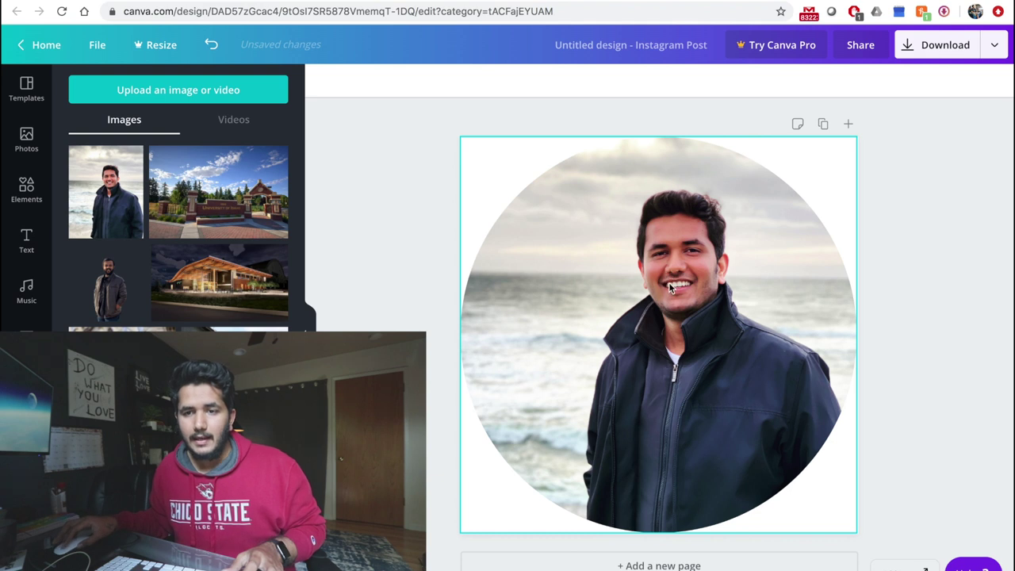
- Crop the portrait within the frame, enlarging and shifting the photo so the face sits nearer the circle's centre
{"action": "left_click", "coordinate": [695, 306]}
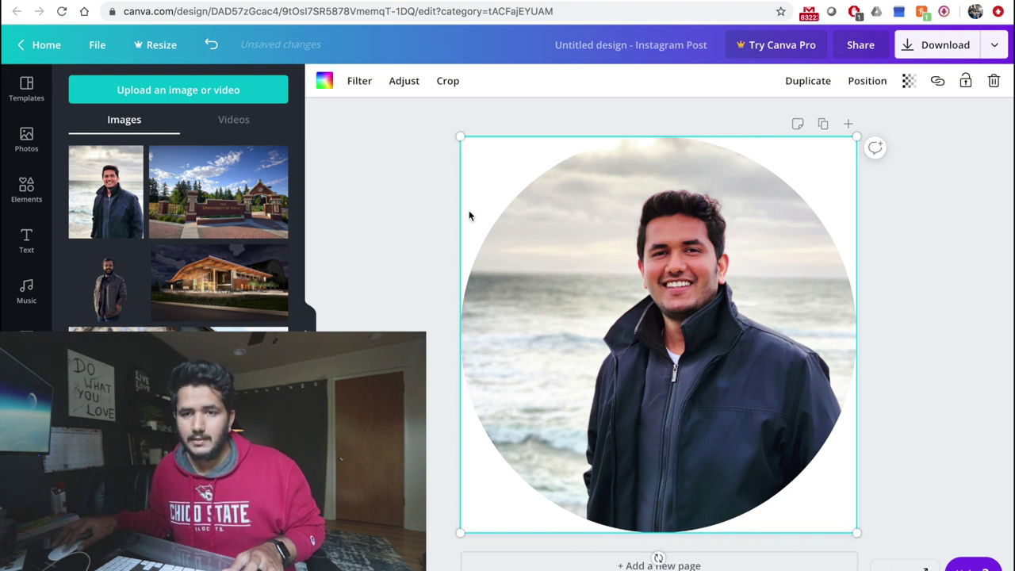
{"action": "left_click", "coordinate": [447, 81]}
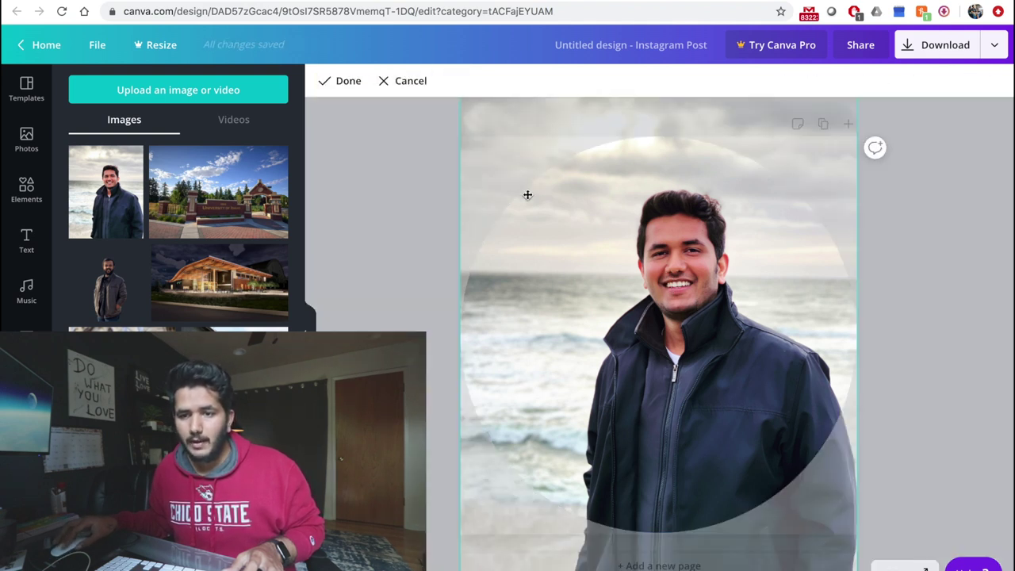
{"action": "left_click_drag", "start_coordinate": [655, 290], "coordinate": [502, 568]}
{"action": "left_click_drag", "start_coordinate": [736, 438], "coordinate": [605, 401]}
{"action": "left_click_drag", "start_coordinate": [599, 255], "coordinate": [600, 252]}
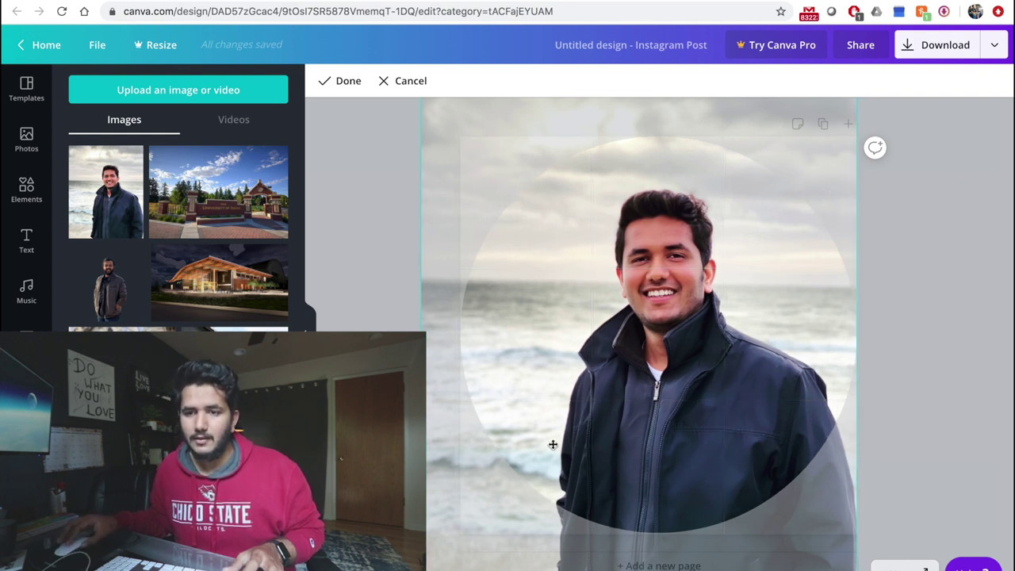
{"action": "left_click", "coordinate": [398, 259]}
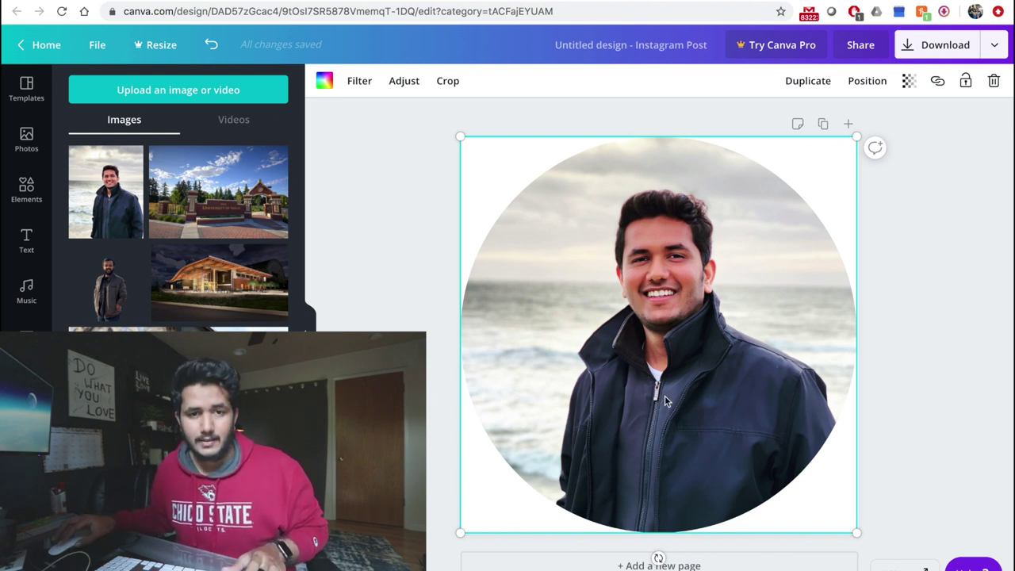
- Search the elements for "circle" and add the free circle outline on top of the portrait
{"action": "left_click", "coordinate": [24, 187]}
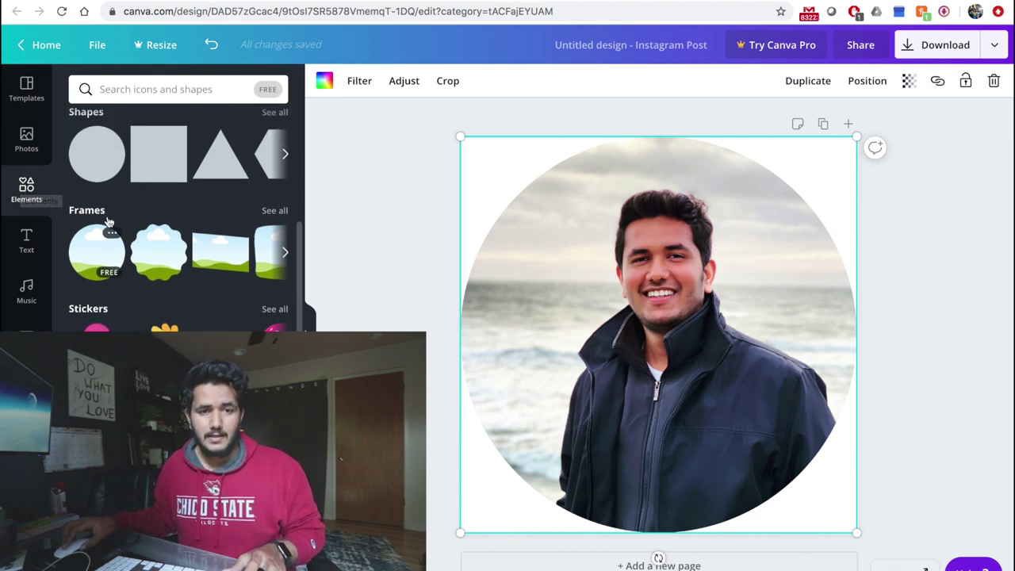
{"action": "left_click", "coordinate": [141, 89]}
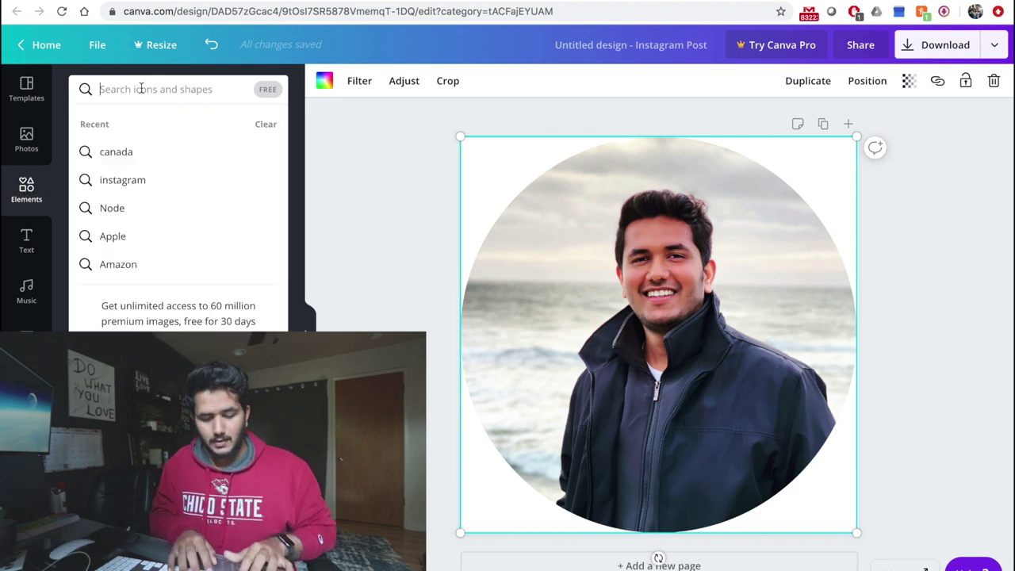
{"action": "type", "text": "circle"}
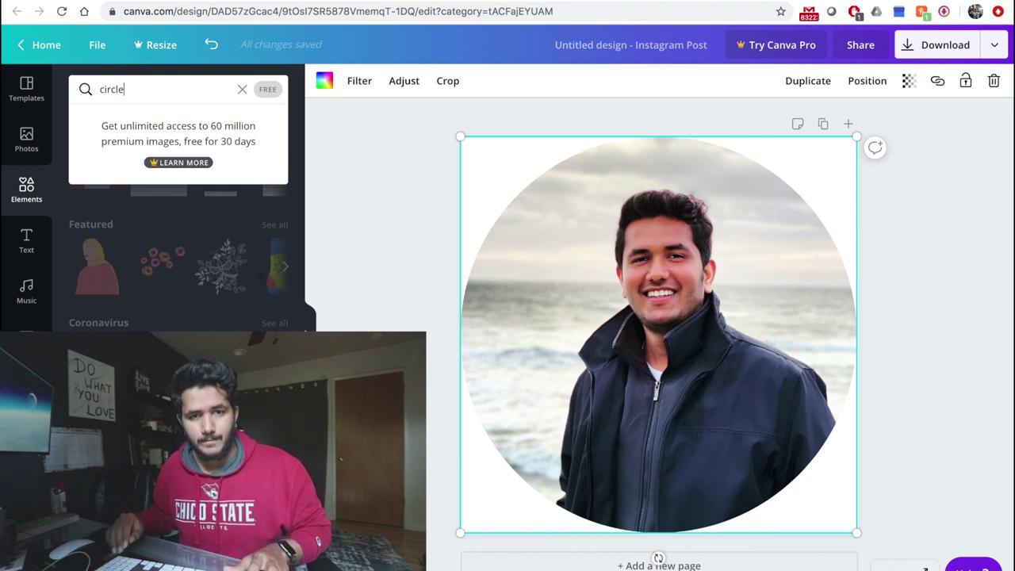
{"action": "key", "text": "Return"}
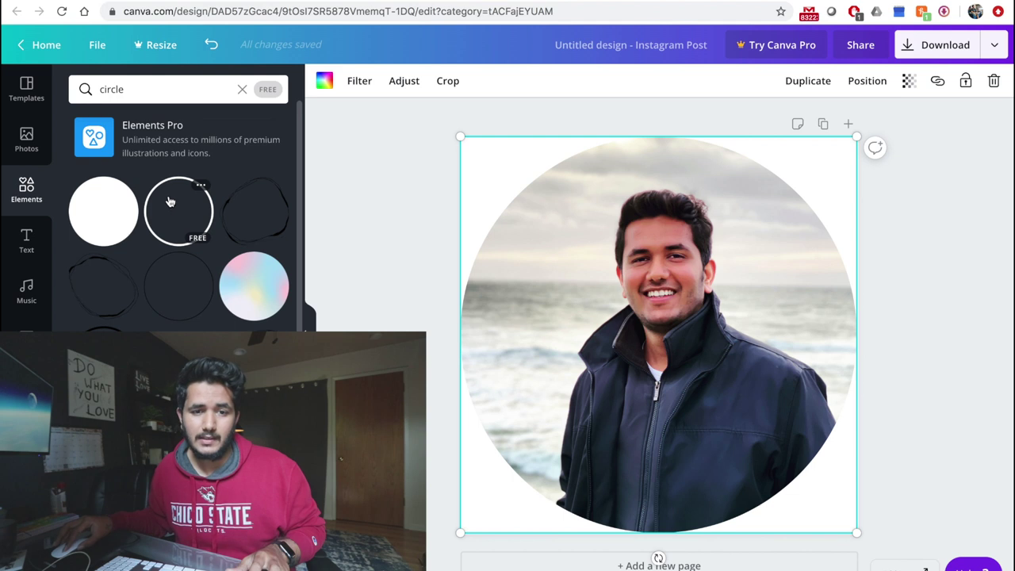
{"action": "left_click_drag", "start_coordinate": [183, 218], "coordinate": [530, 215]}
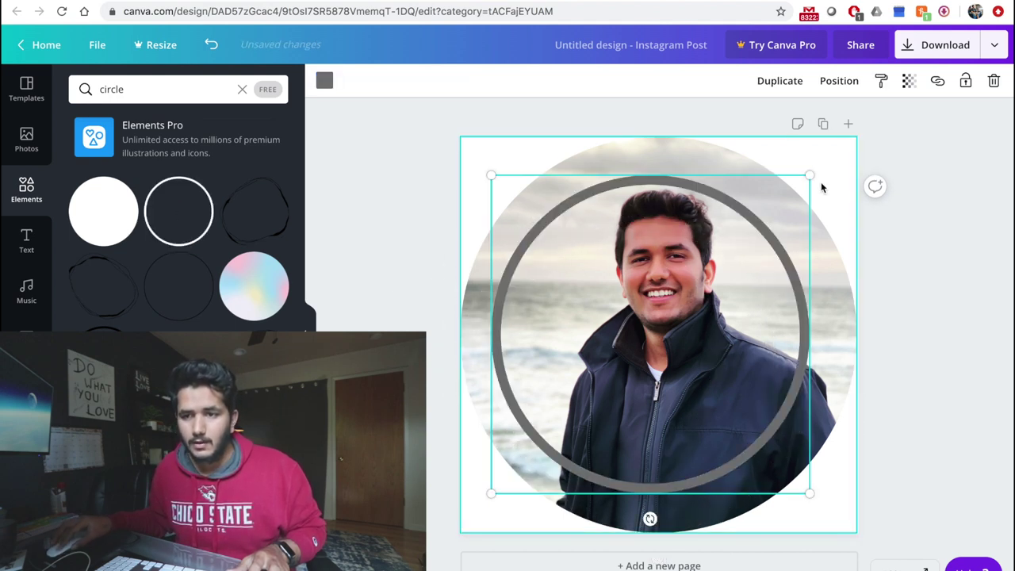
- Enlarge and align the circle outline so it borders the edge of the round portrait
{"action": "left_click_drag", "start_coordinate": [810, 174], "coordinate": [841, 136]}
{"action": "left_click_drag", "start_coordinate": [492, 491], "coordinate": [457, 514]}
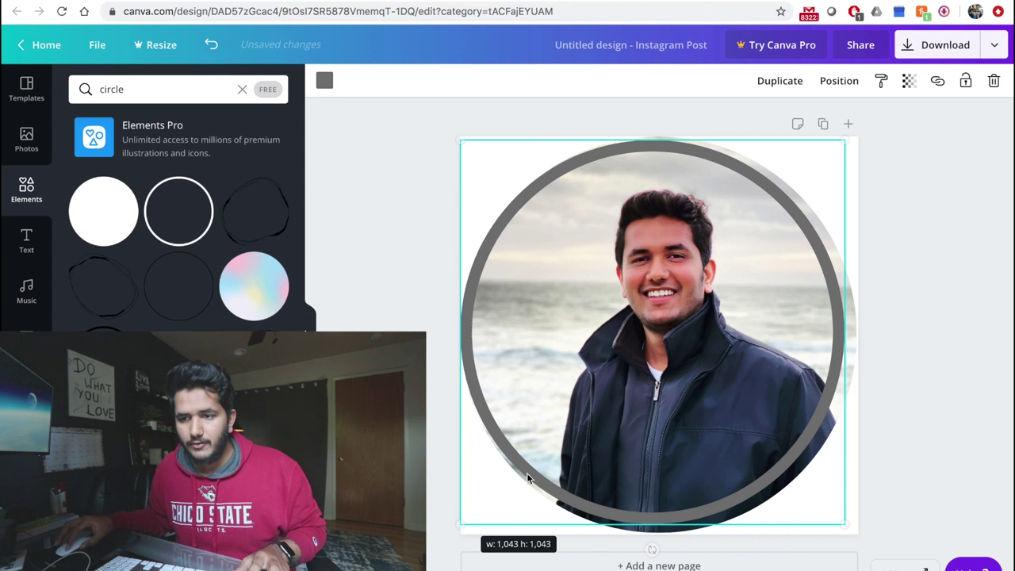
{"action": "left_click_drag", "start_coordinate": [845, 524], "coordinate": [857, 537]}
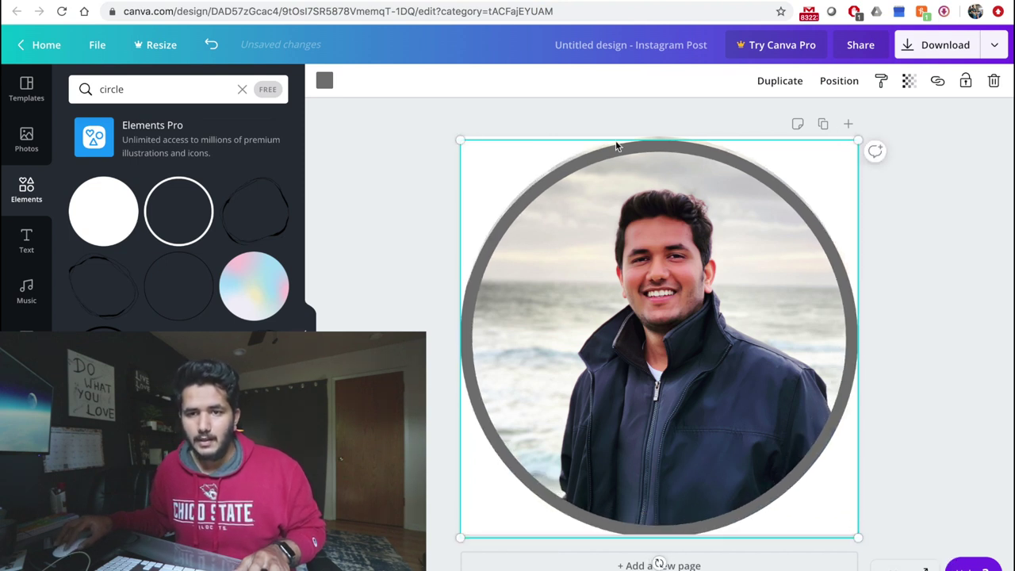
{"action": "left_click_drag", "start_coordinate": [459, 142], "coordinate": [457, 140]}
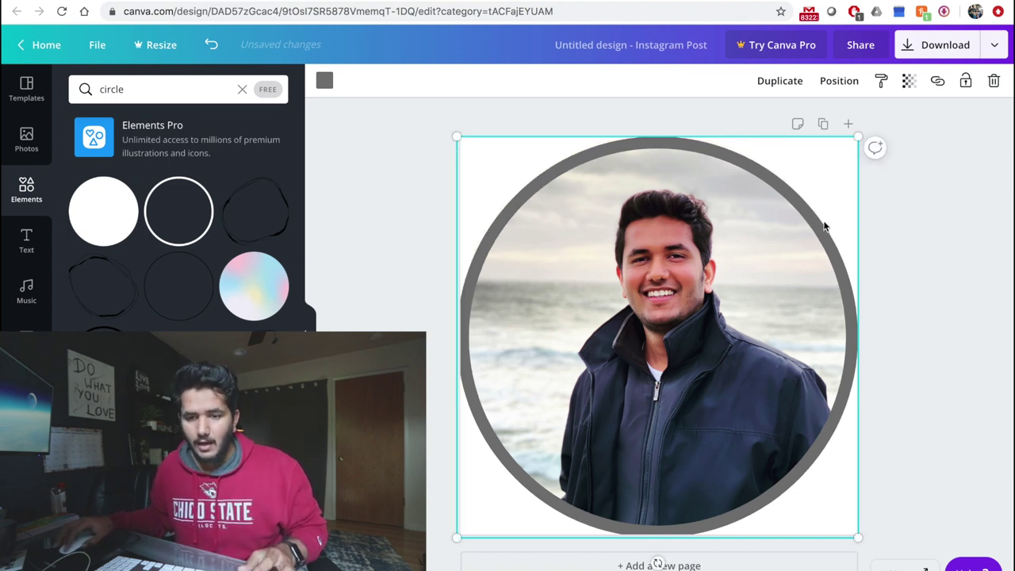
{"action": "left_click_drag", "start_coordinate": [456, 537], "coordinate": [458, 536]}
{"action": "left_click", "coordinate": [909, 382]}
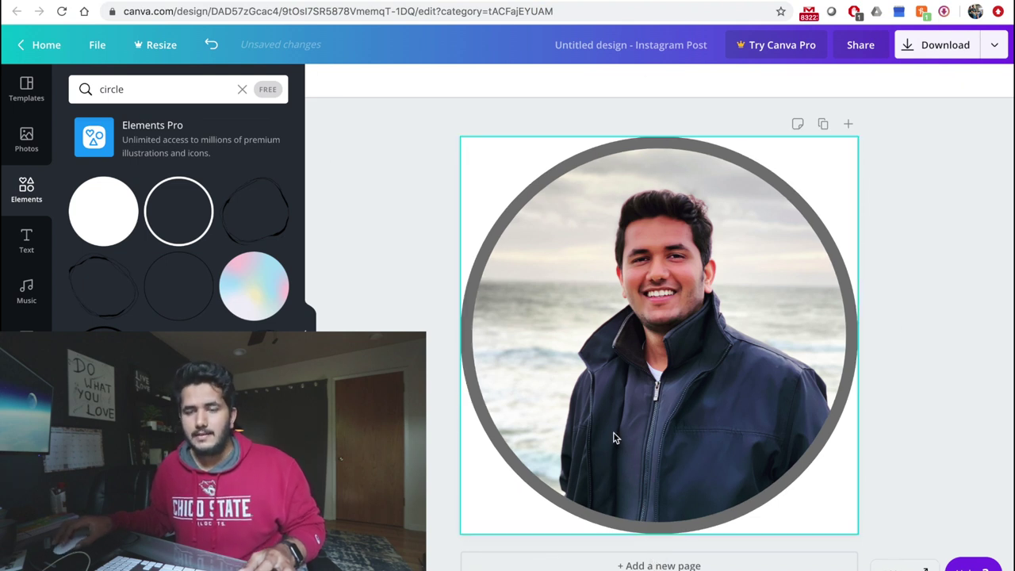
- Change the circle outline's colour to the red brand colour
{"action": "left_click", "coordinate": [544, 181]}
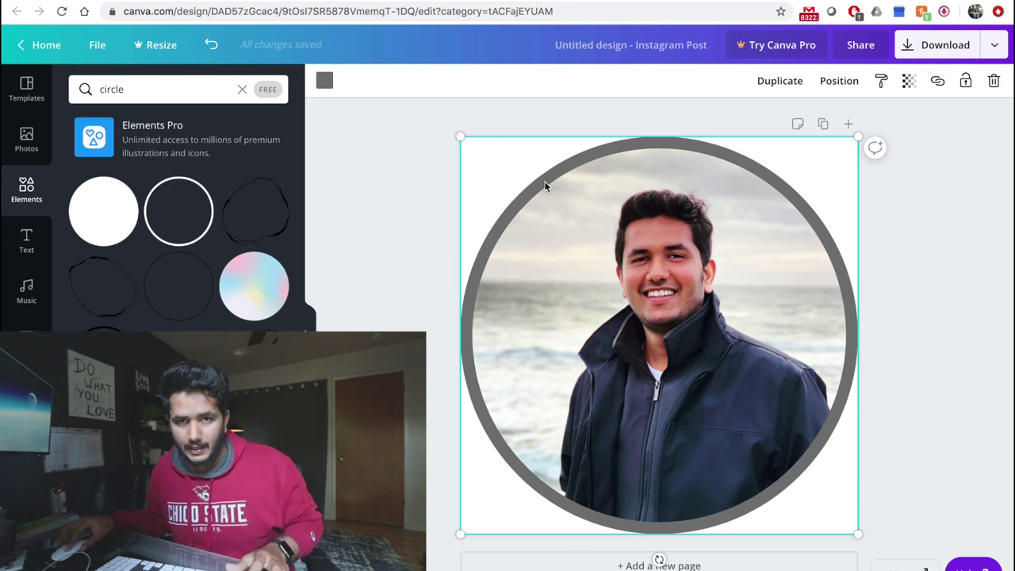
{"action": "left_click", "coordinate": [324, 82]}
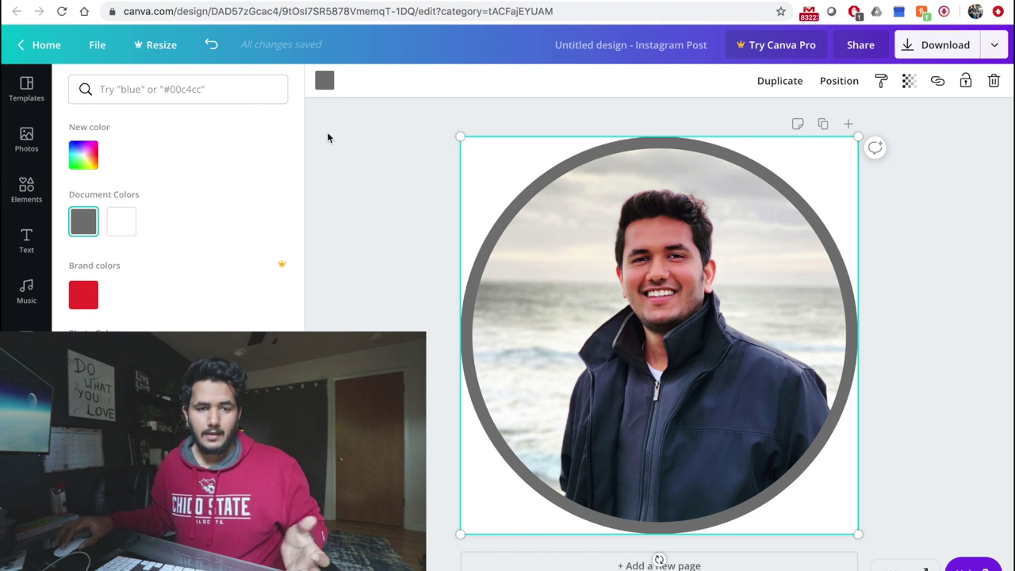
{"action": "left_click", "coordinate": [83, 295]}
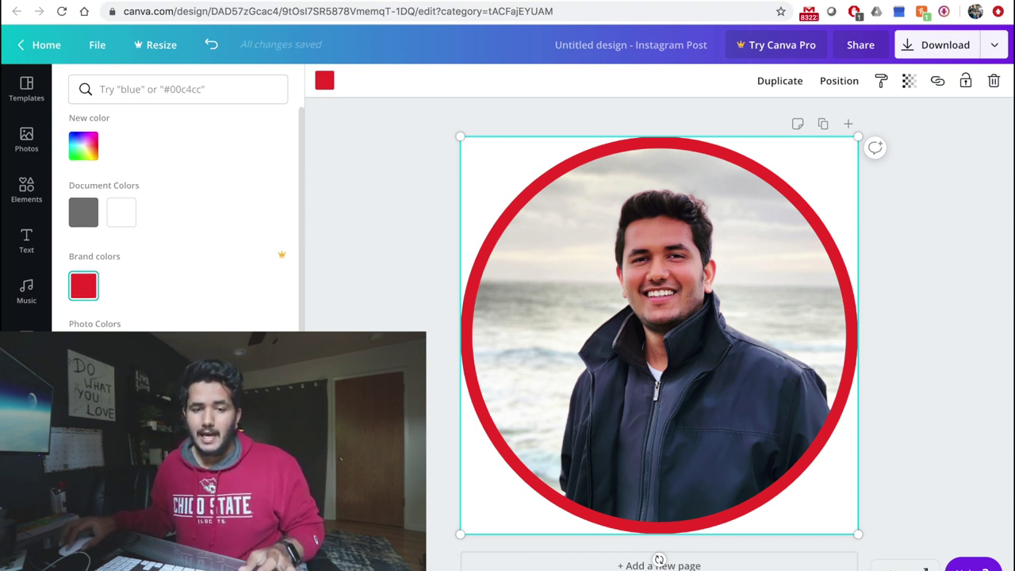
- Try blue and bright green on the circle outline, and settle on blue #5271ff
{"action": "key", "text": "super+z"}
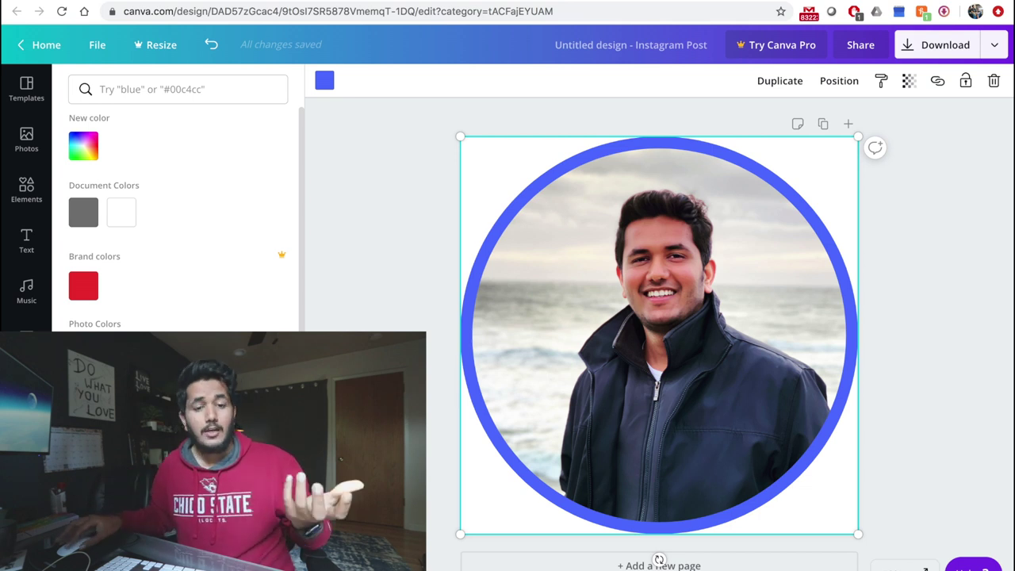
{"action": "key", "text": "super+z"}
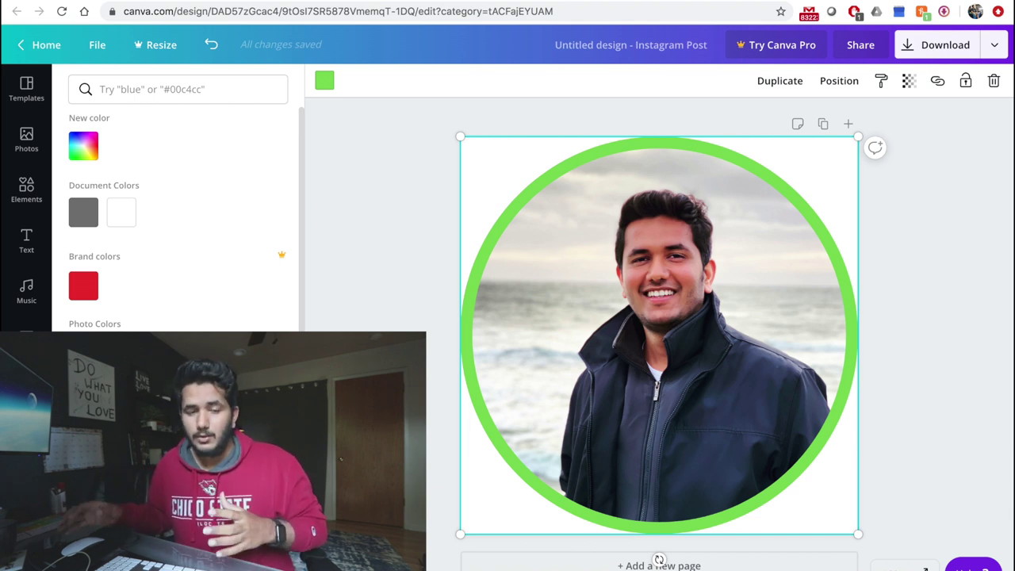
{"action": "left_click", "coordinate": [237, 420]}
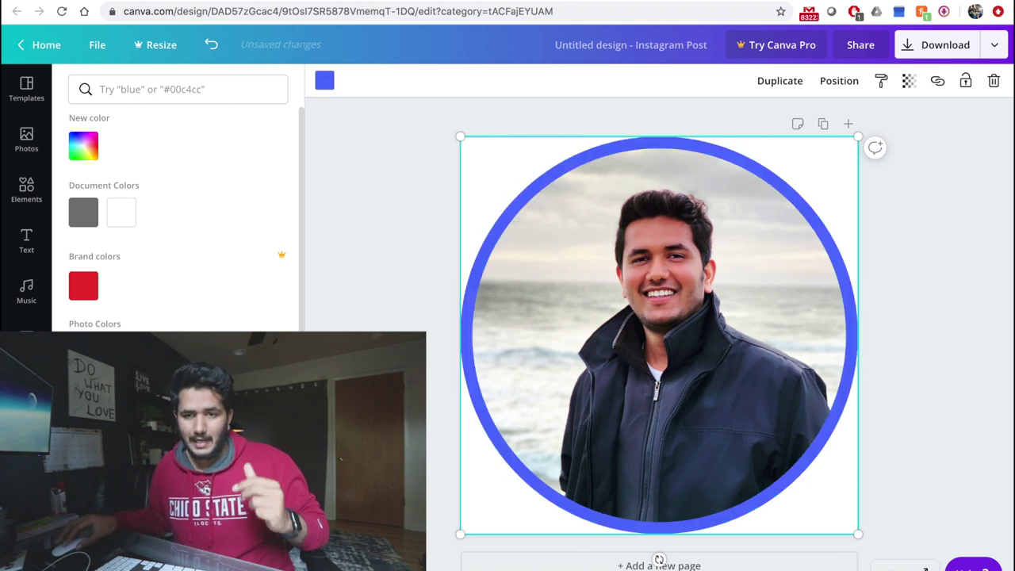
- Shift the circle outline's custom colour from #5271ff to a slightly more violet blue, then deselect the outline
{"action": "left_click", "coordinate": [326, 84]}
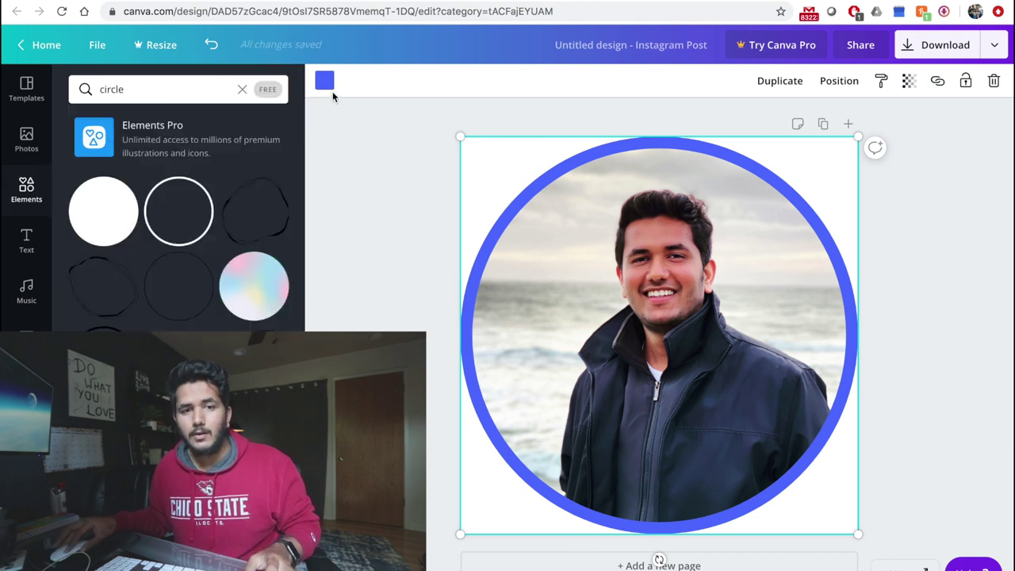
{"action": "left_click", "coordinate": [324, 80]}
{"action": "left_click", "coordinate": [86, 151]}
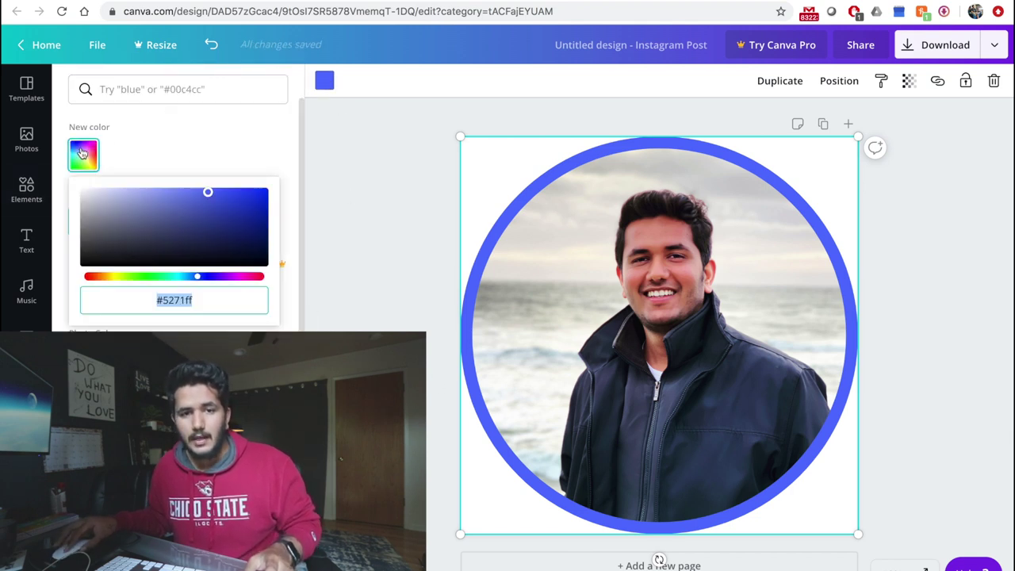
{"action": "left_click_drag", "start_coordinate": [207, 196], "coordinate": [198, 195]}
{"action": "mouse_move", "coordinate": [196, 279]}
{"action": "left_mouse_down"}
{"action": "mouse_move", "coordinate": [169, 277]}
{"action": "mouse_move", "coordinate": [204, 282]}
{"action": "left_mouse_up"}
{"action": "left_click", "coordinate": [367, 151]}
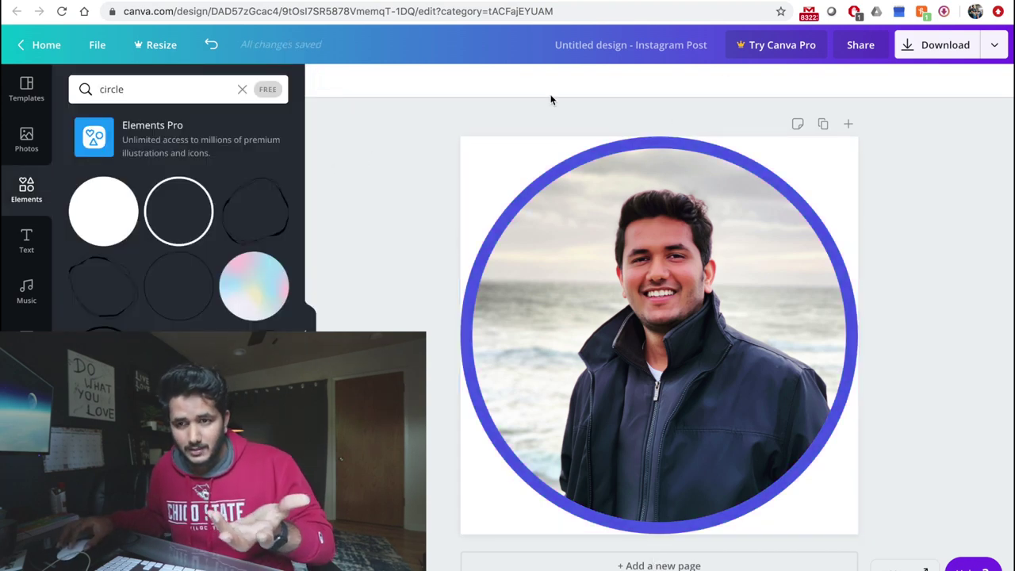
- Try the transparent background option, dismiss the Pro offer, and download the design as a 1080 x 1080 px PNG
{"action": "left_click", "coordinate": [930, 49]}
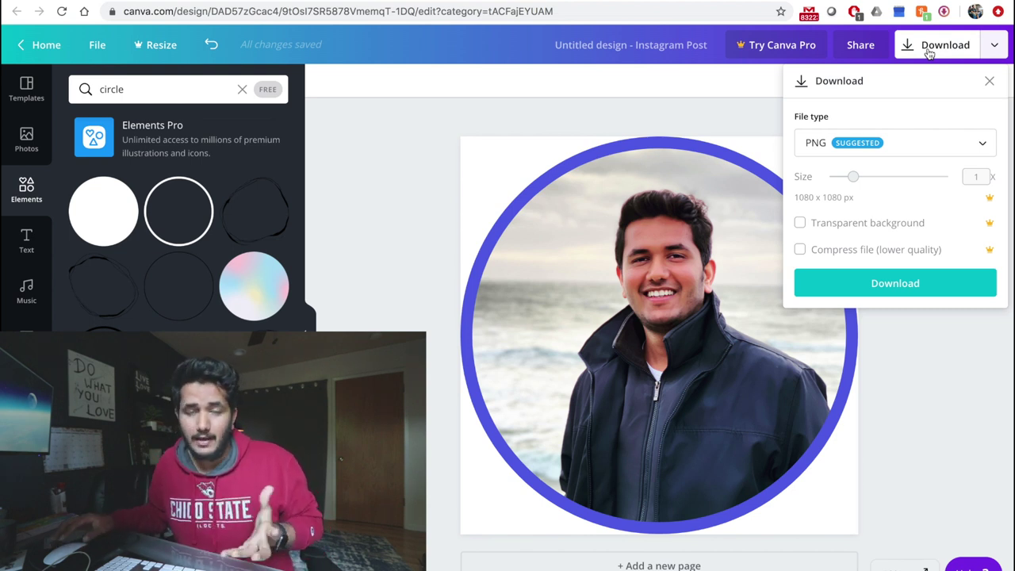
{"action": "left_click", "coordinate": [800, 225]}
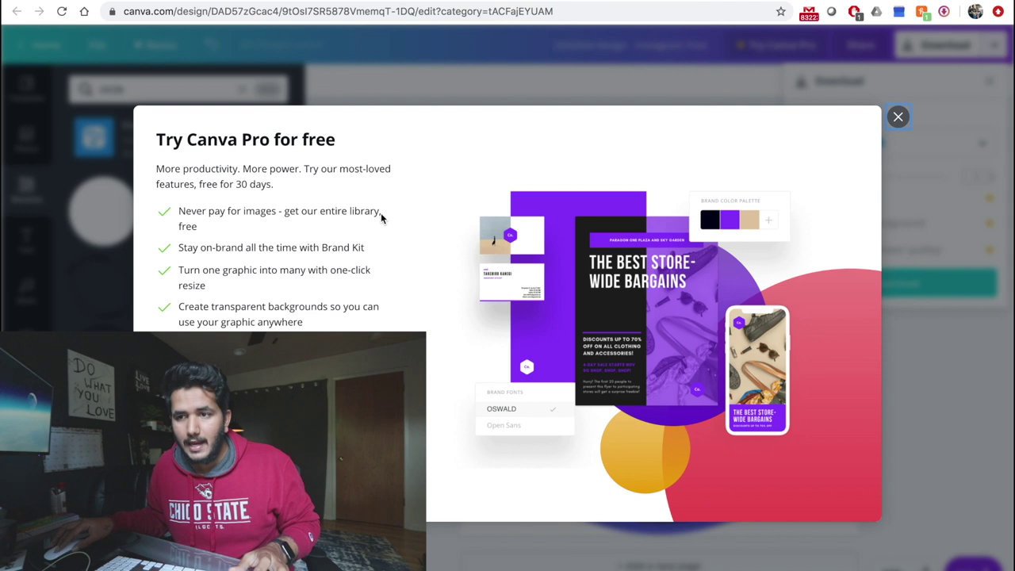
{"action": "left_click", "coordinate": [896, 118]}
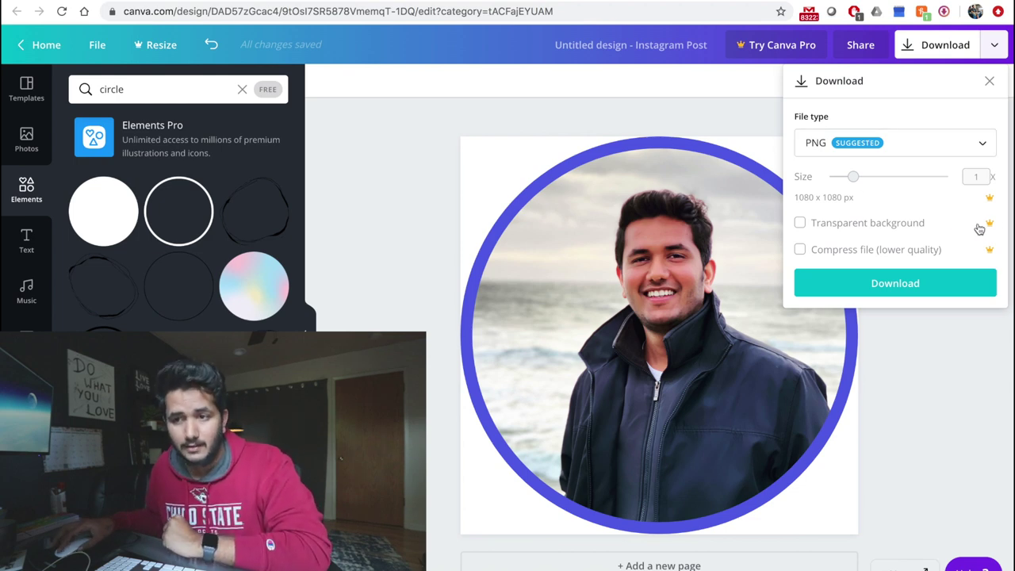
{"action": "left_click", "coordinate": [904, 283]}
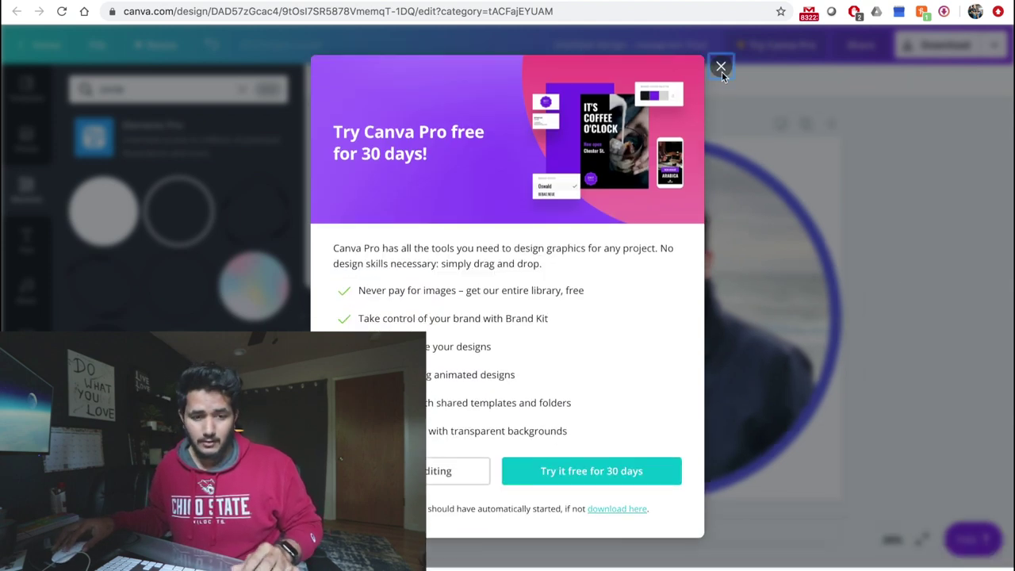
{"action": "left_click", "coordinate": [721, 67]}
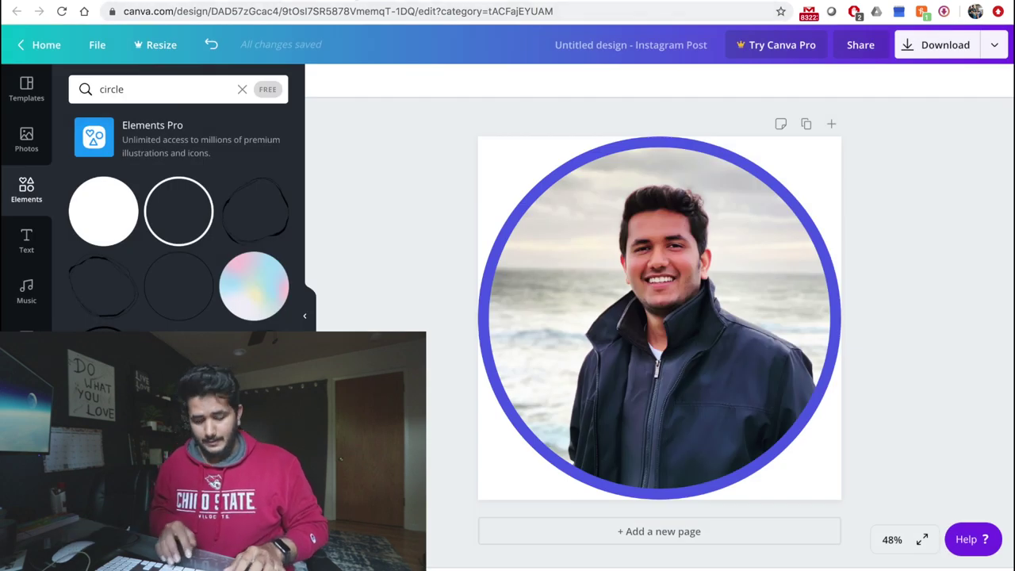
- Open the LinkedIn profile page in a new browser tab
{"action": "left_click", "coordinate": [361, 1]}
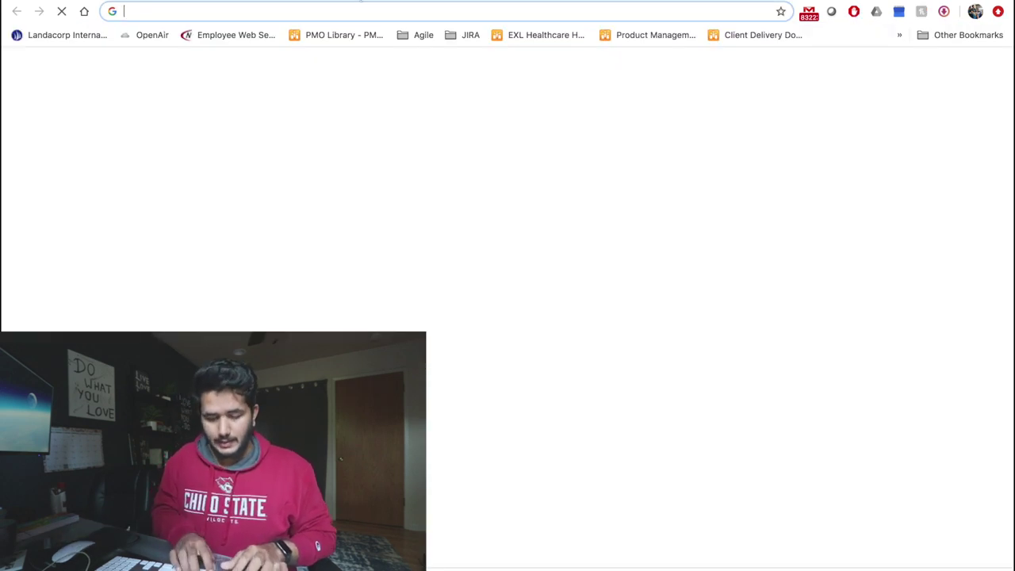
{"action": "type", "text": "li"}
{"action": "key", "text": "Return"}
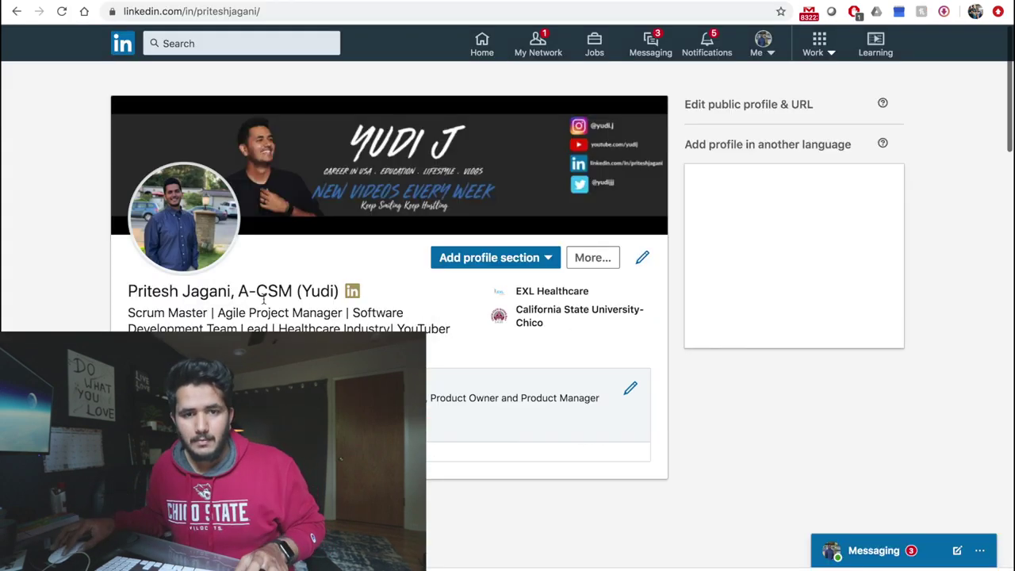
- Replace the LinkedIn profile photo with the downloaded circular-border portrait and save it
{"action": "left_click", "coordinate": [198, 268]}
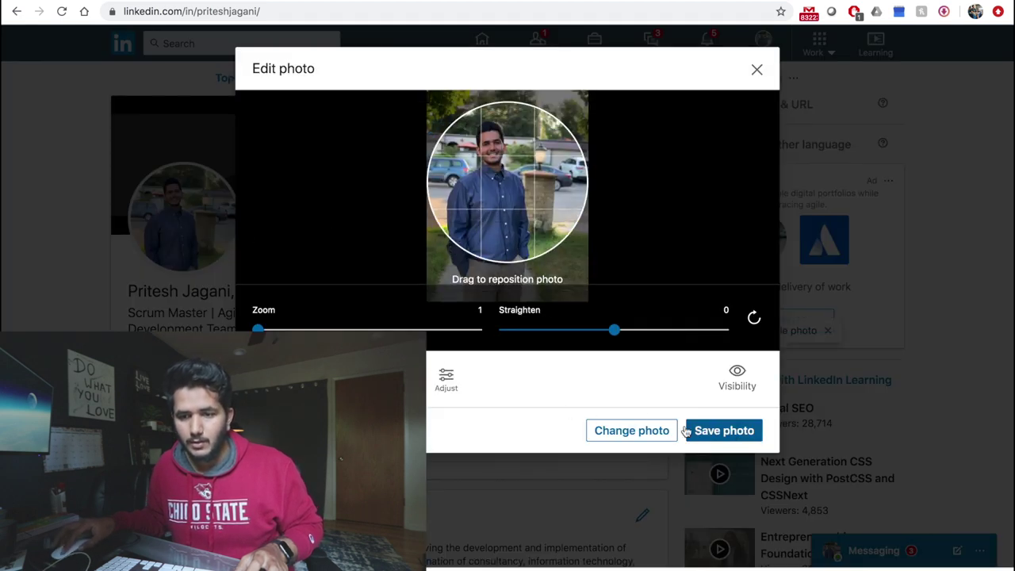
{"action": "left_click", "coordinate": [646, 428]}
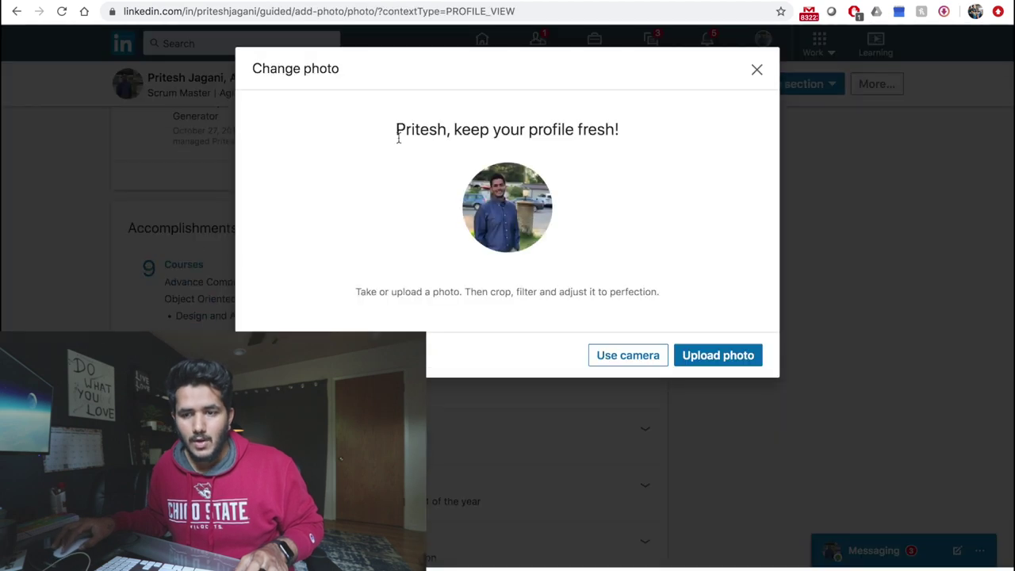
{"action": "left_click", "coordinate": [694, 354]}
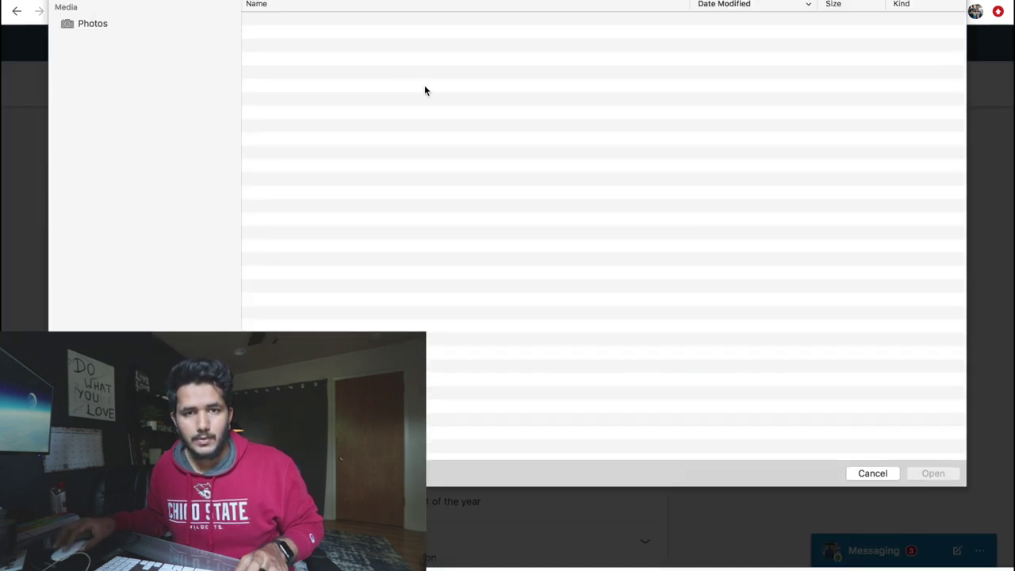
{"action": "double_click", "coordinate": [353, 35]}
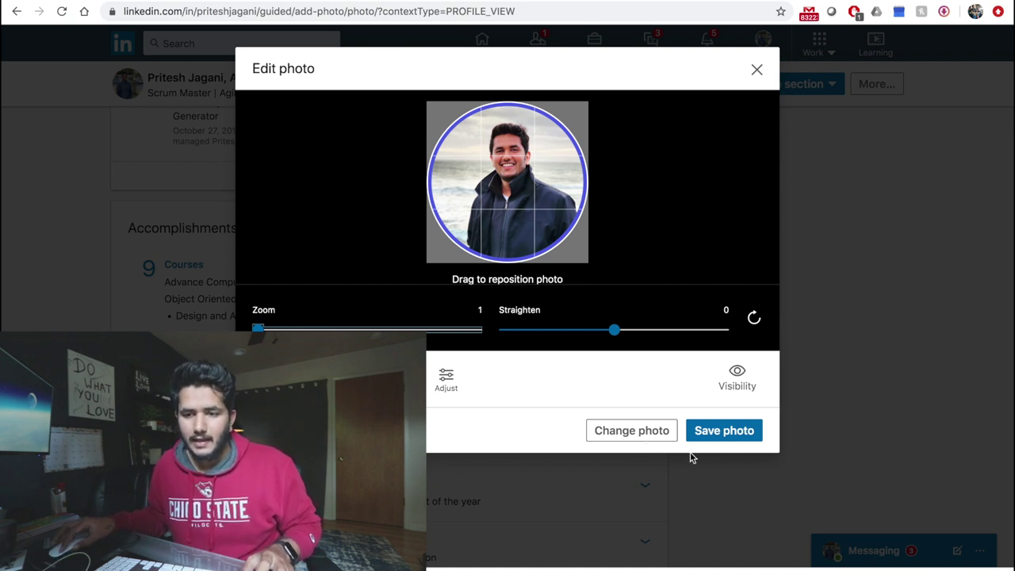
{"action": "left_click", "coordinate": [721, 438]}
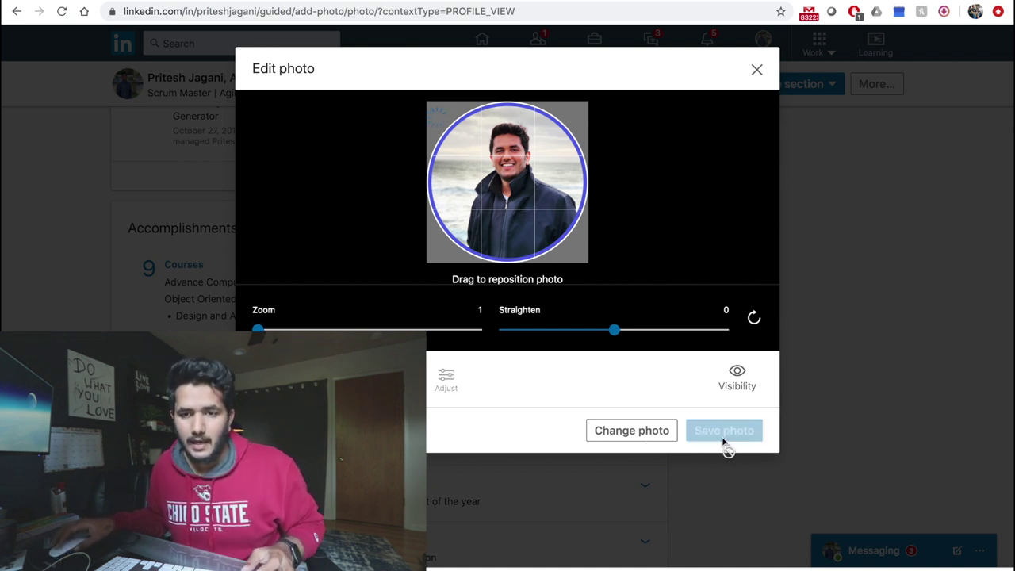